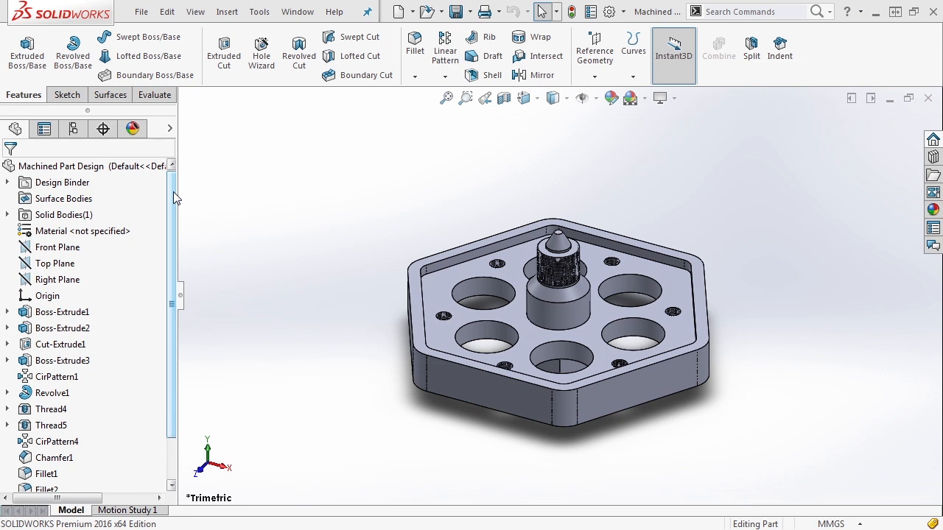
{"action": "left_click", "coordinate": [412, 12]}
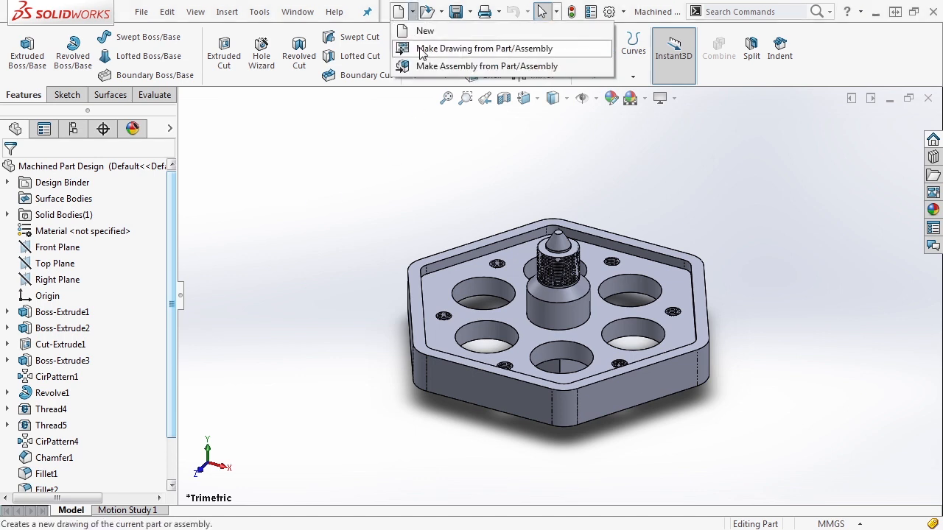
{"action": "left_click", "coordinate": [505, 53]}
{"action": "left_click_drag", "start_coordinate": [522, 217], "coordinate": [534, 87]}
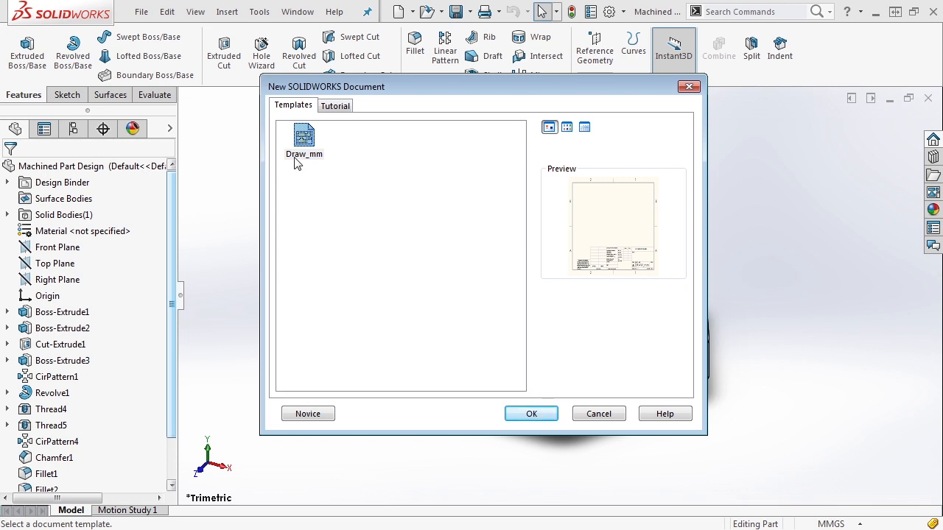
{"action": "left_click", "coordinate": [542, 415]}
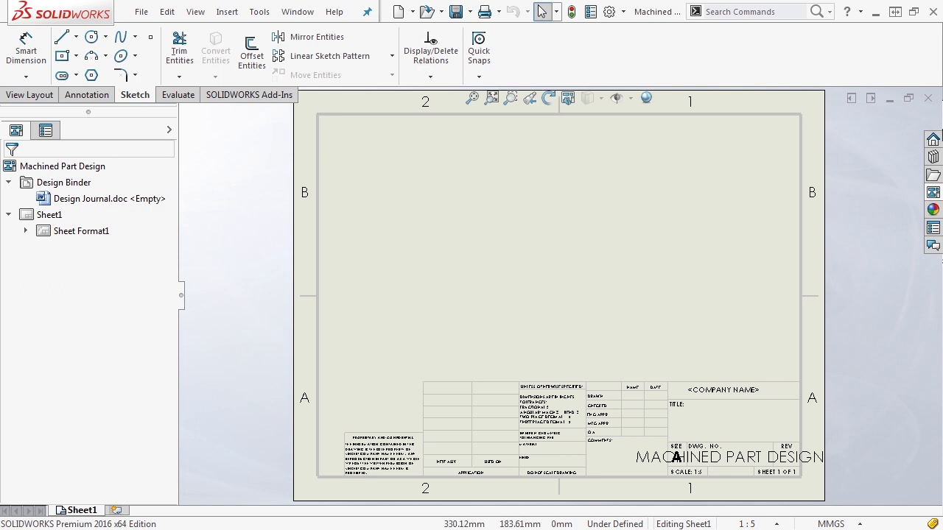
{"action": "left_click", "coordinate": [928, 98]}
{"action": "left_click", "coordinate": [422, 293]}
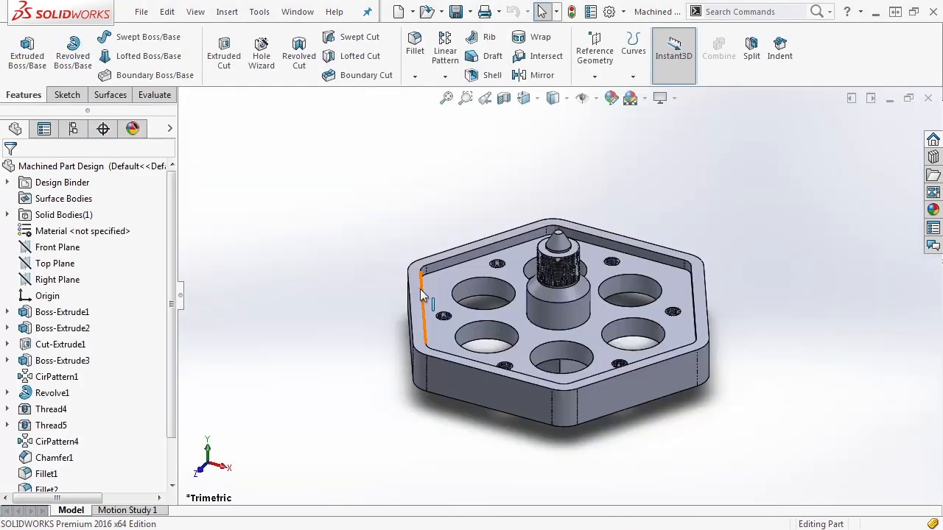
Step: Create a new drawing document from the Draw_mm template
{"action": "left_click", "coordinate": [408, 12]}
{"action": "left_click", "coordinate": [420, 30]}
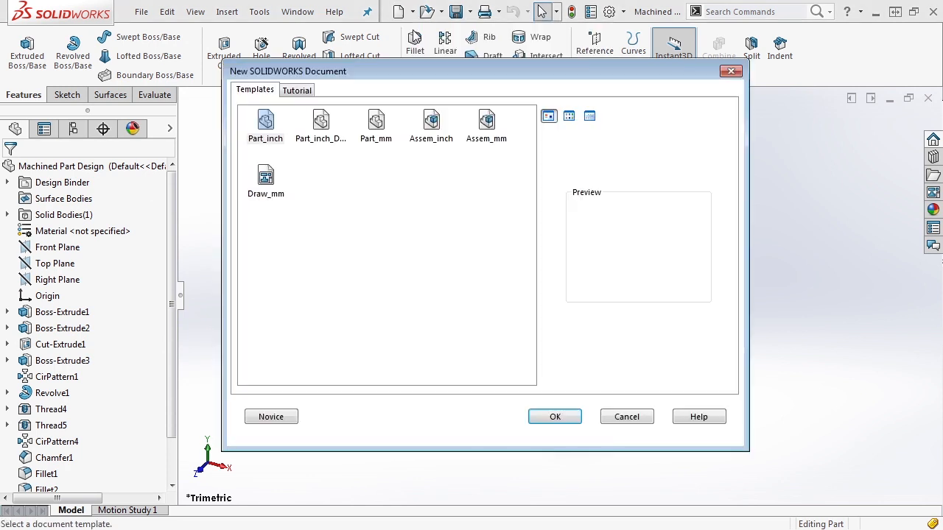
{"action": "left_click", "coordinate": [267, 180]}
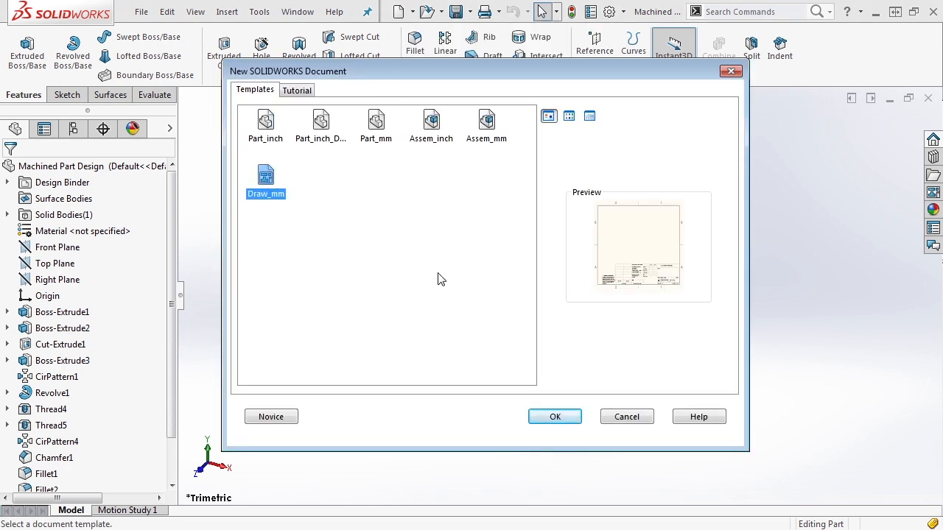
{"action": "left_click", "coordinate": [555, 417]}
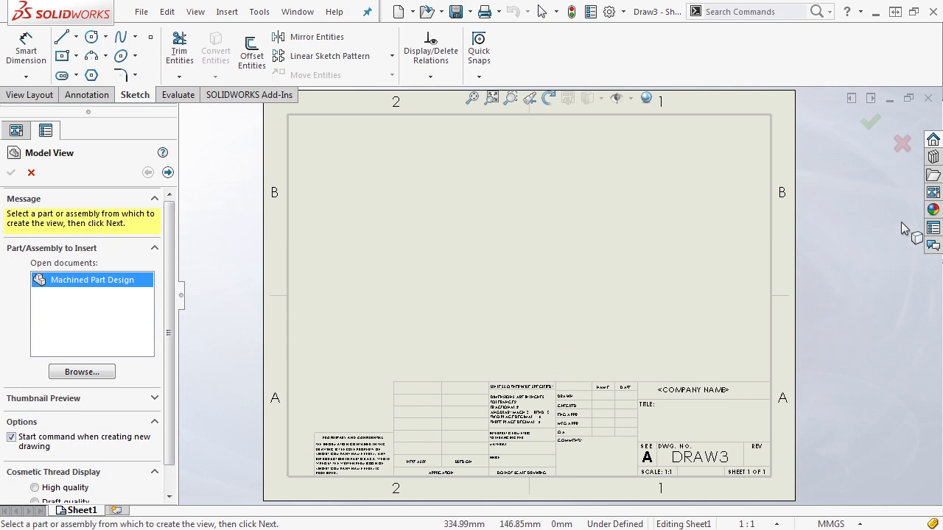
Step: Use the open Machined Part Design as the model for the drawing views and proceed to the view orientation settings
{"action": "left_click", "coordinate": [933, 192]}
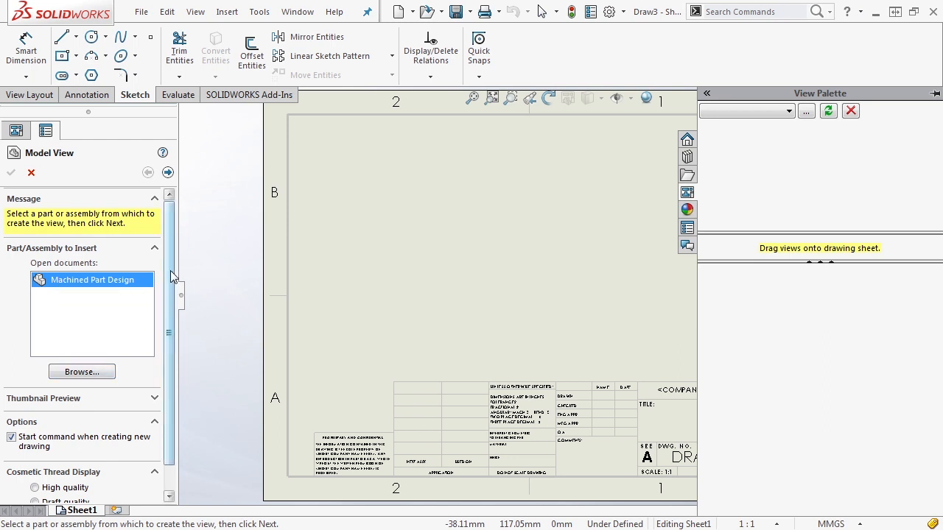
{"action": "scroll", "coordinate": [171, 272], "scroll_direction": "down", "scroll_amount": 1}
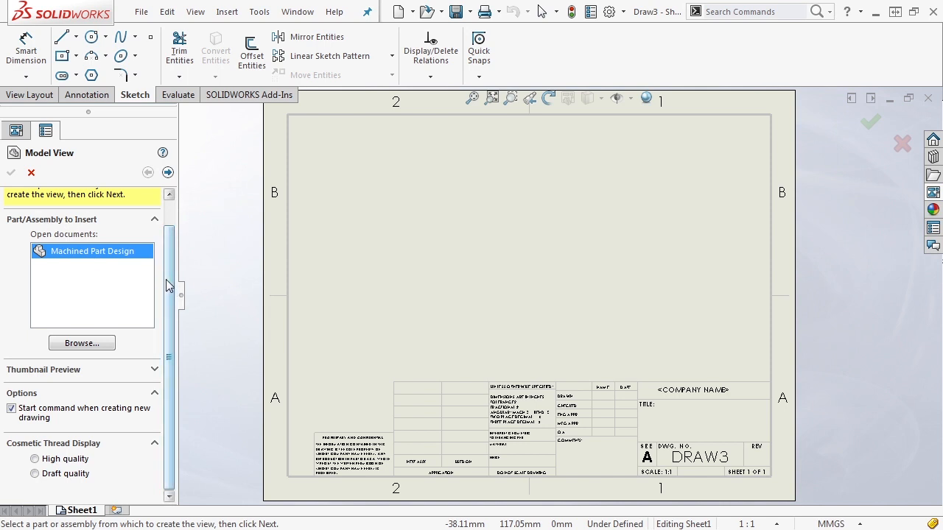
{"action": "scroll", "coordinate": [166, 279], "scroll_direction": "up", "scroll_amount": 1}
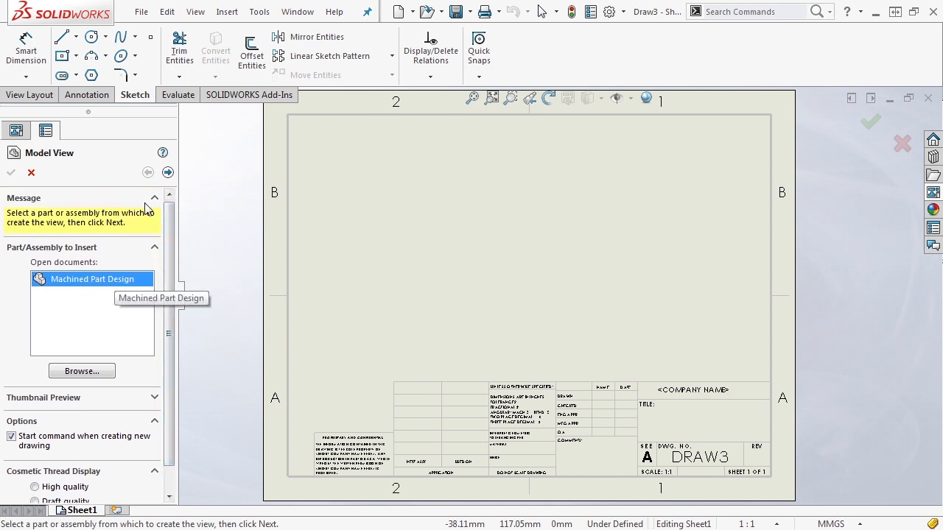
{"action": "left_click", "coordinate": [167, 174]}
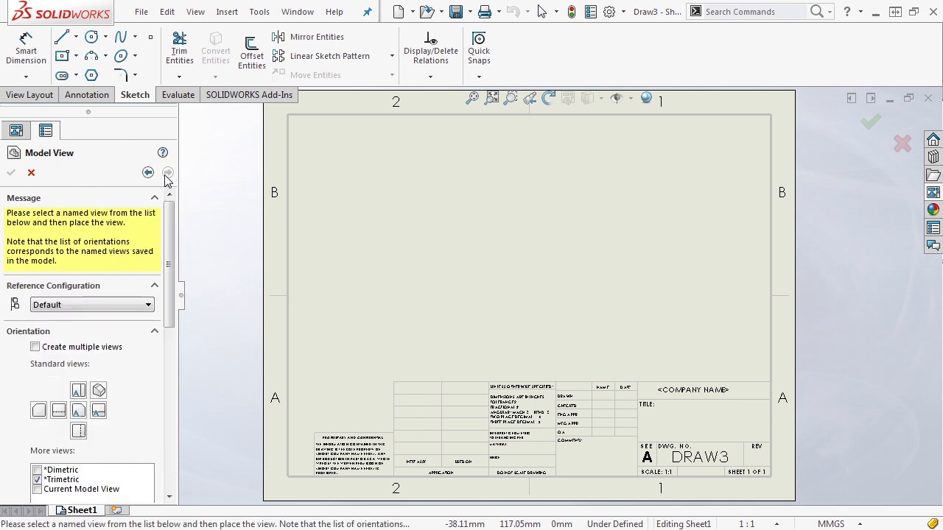
Step: Enable the creation of multiple views and add the front, top, right and isometric orientations
{"action": "scroll", "coordinate": [171, 233], "scroll_direction": "down", "scroll_amount": 2}
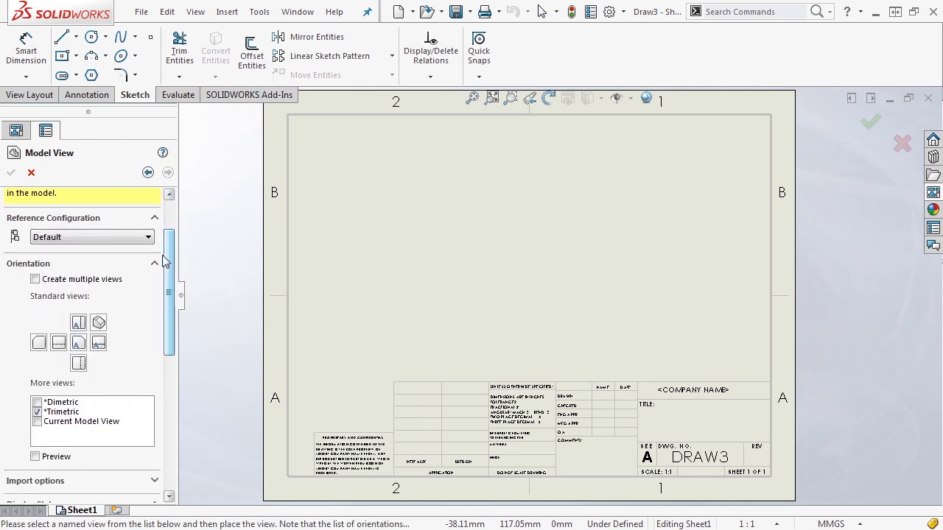
{"action": "left_click", "coordinate": [143, 238]}
{"action": "left_click", "coordinate": [143, 239]}
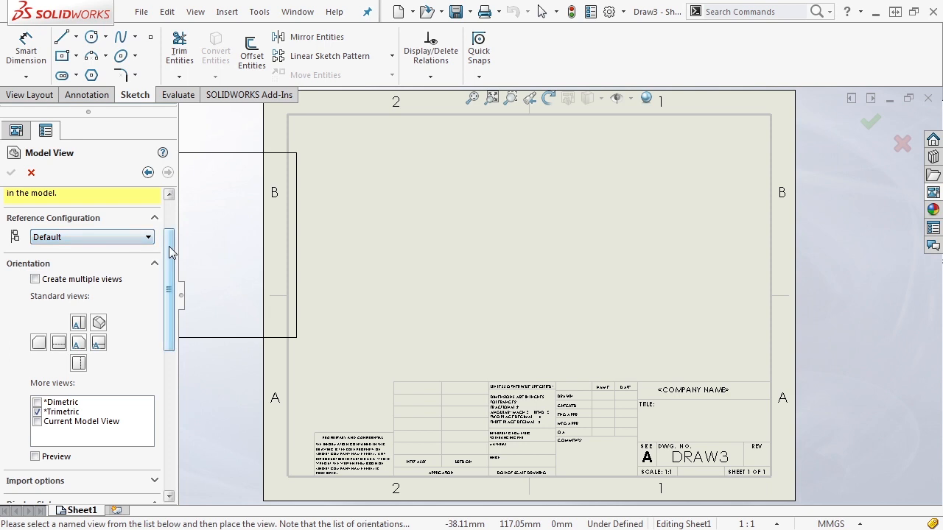
{"action": "scroll", "coordinate": [171, 238], "scroll_direction": "up", "scroll_amount": 2}
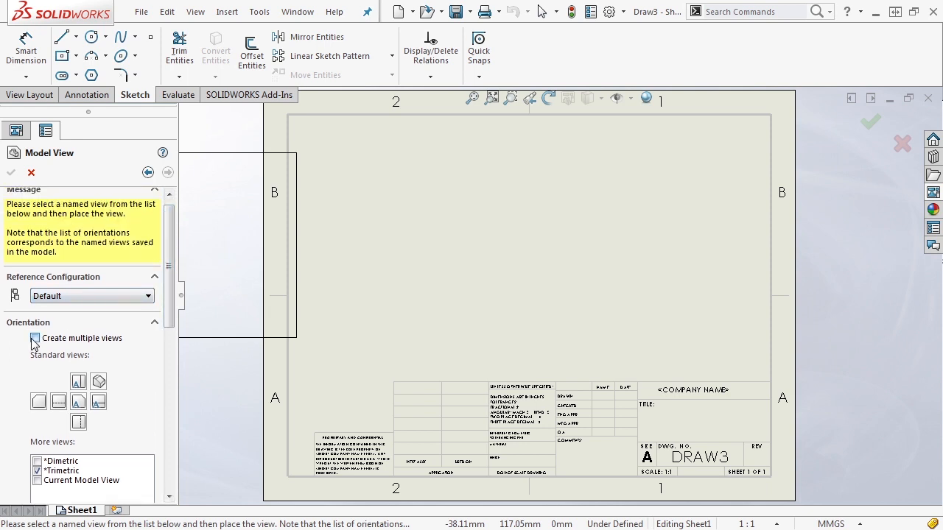
{"action": "left_click", "coordinate": [34, 339]}
{"action": "scroll", "coordinate": [168, 304], "scroll_direction": "down", "scroll_amount": 5}
{"action": "left_click", "coordinate": [78, 255]}
{"action": "left_click", "coordinate": [78, 235]}
{"action": "left_click", "coordinate": [98, 256]}
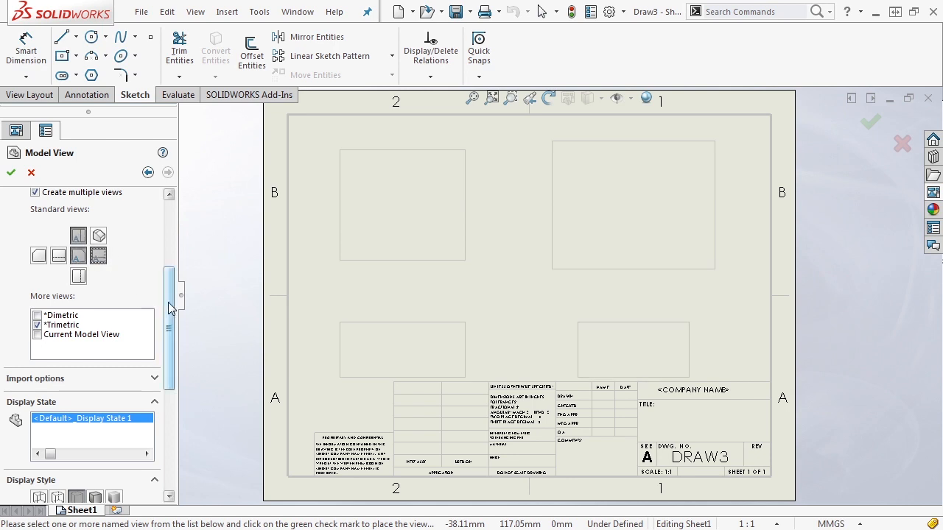
{"action": "scroll", "coordinate": [168, 304], "scroll_direction": "down", "scroll_amount": 1}
{"action": "left_click", "coordinate": [99, 216]}
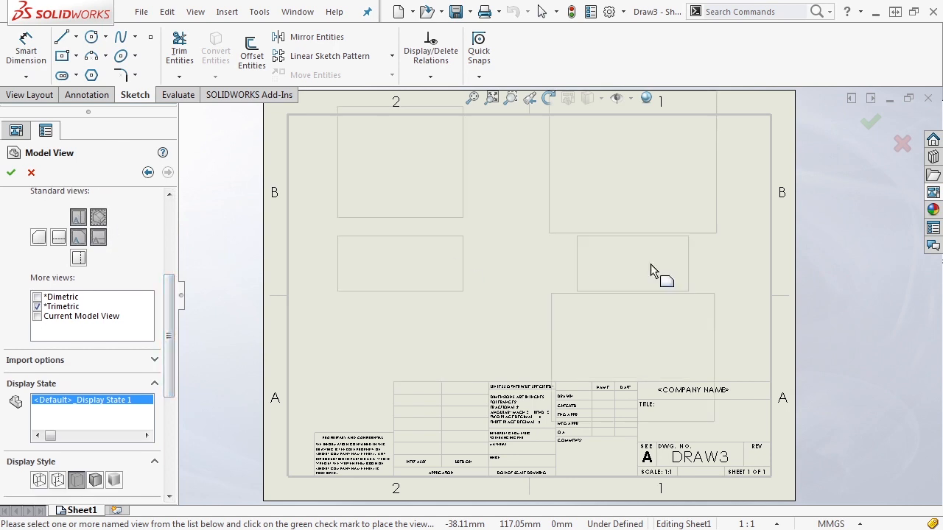
{"action": "scroll", "coordinate": [173, 337], "scroll_direction": "down", "scroll_amount": 3}
{"action": "scroll", "coordinate": [174, 338], "scroll_direction": "down", "scroll_amount": 1}
{"action": "left_click", "coordinate": [155, 295]}
{"action": "left_click", "coordinate": [70, 315]}
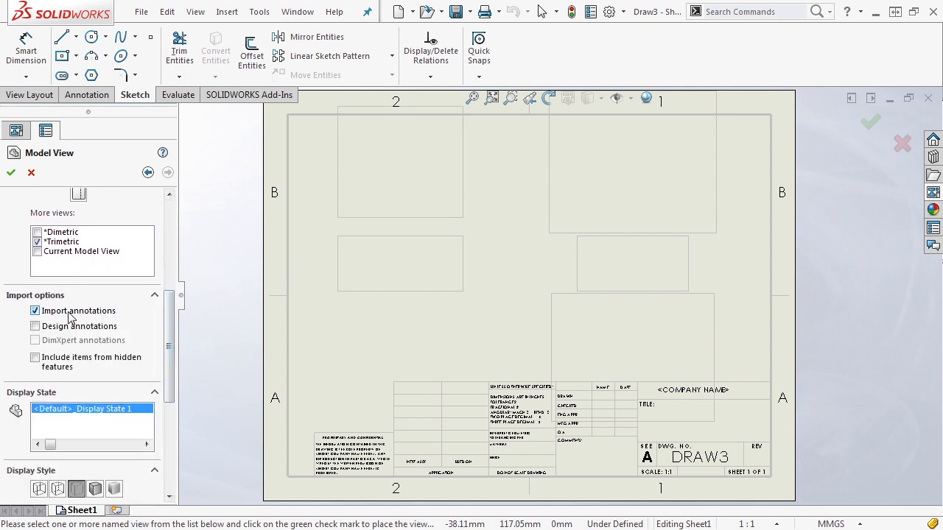
{"action": "left_click", "coordinate": [47, 314]}
Step: Set the display style of the model views to Shaded With Edges
{"action": "scroll", "coordinate": [170, 347], "scroll_direction": "down", "scroll_amount": 2}
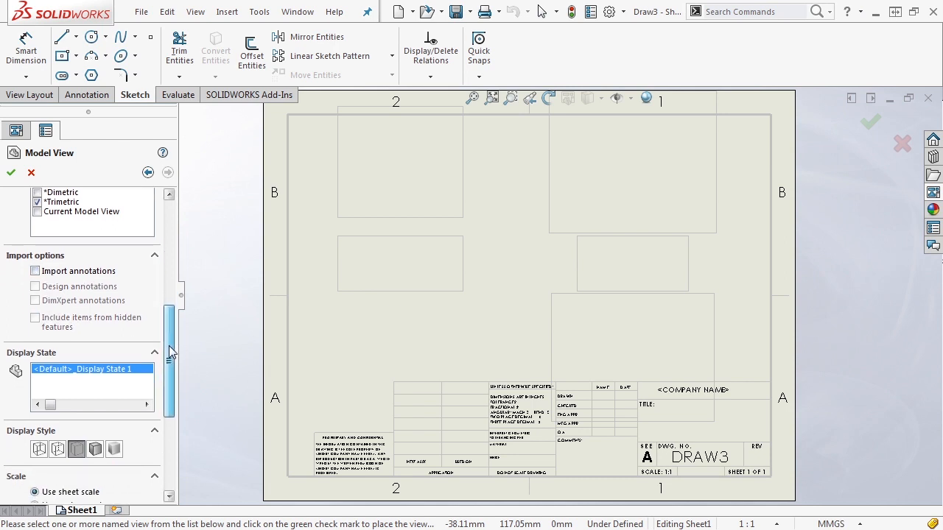
{"action": "left_click_drag", "start_coordinate": [170, 352], "coordinate": [173, 369]}
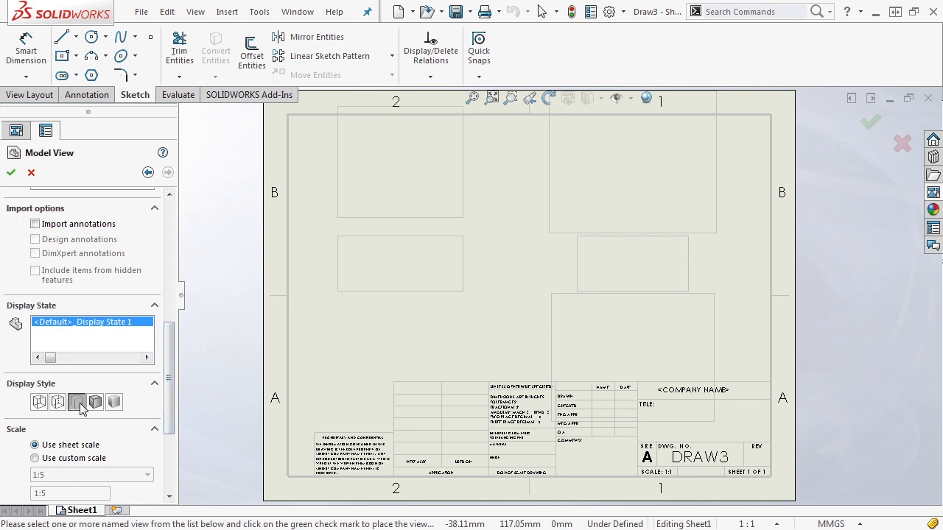
{"action": "left_click", "coordinate": [95, 401]}
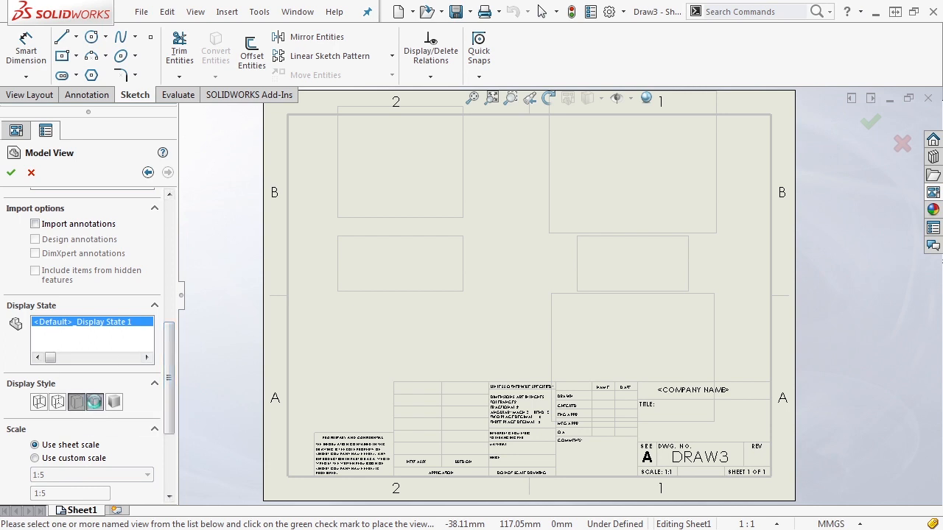
{"action": "left_click_drag", "start_coordinate": [171, 385], "coordinate": [171, 435]}
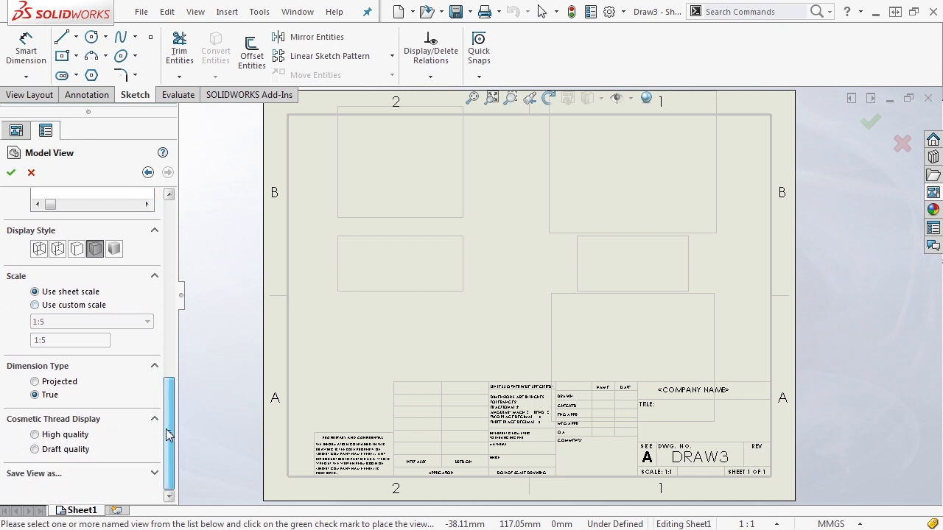
{"action": "left_click", "coordinate": [154, 475]}
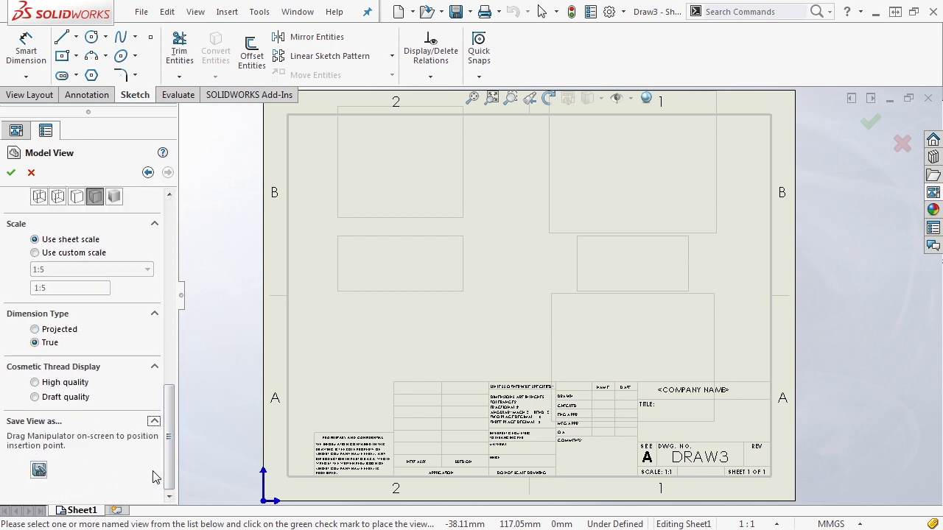
Step: Deselect the Trimetric orientation, keep the isometric one selected, and place the four views on the sheet
{"action": "left_click_drag", "start_coordinate": [171, 434], "coordinate": [171, 251]}
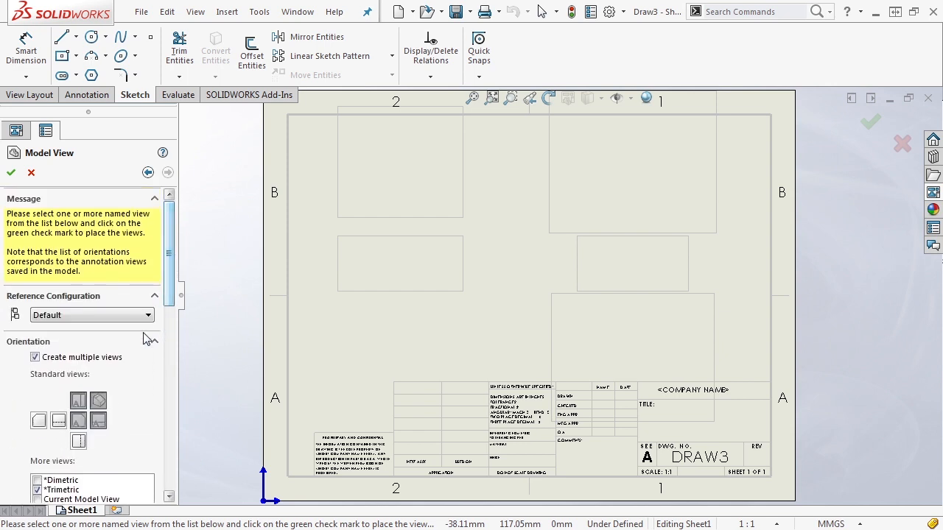
{"action": "left_click", "coordinate": [100, 402]}
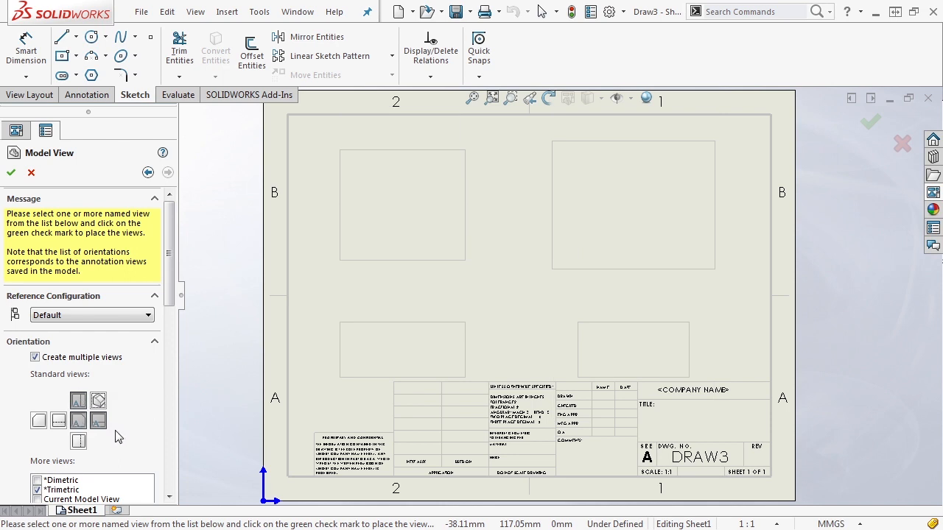
{"action": "left_click_drag", "start_coordinate": [169, 289], "coordinate": [171, 309]}
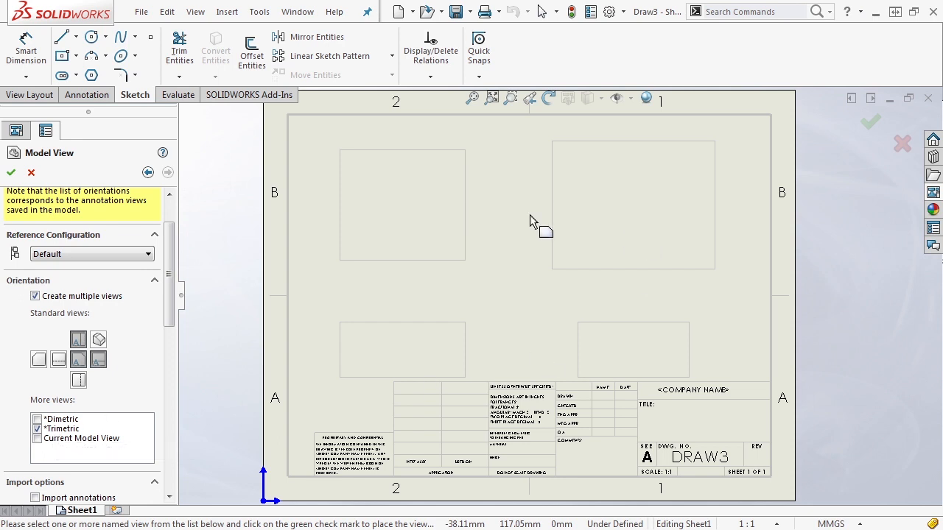
{"action": "left_click", "coordinate": [36, 430]}
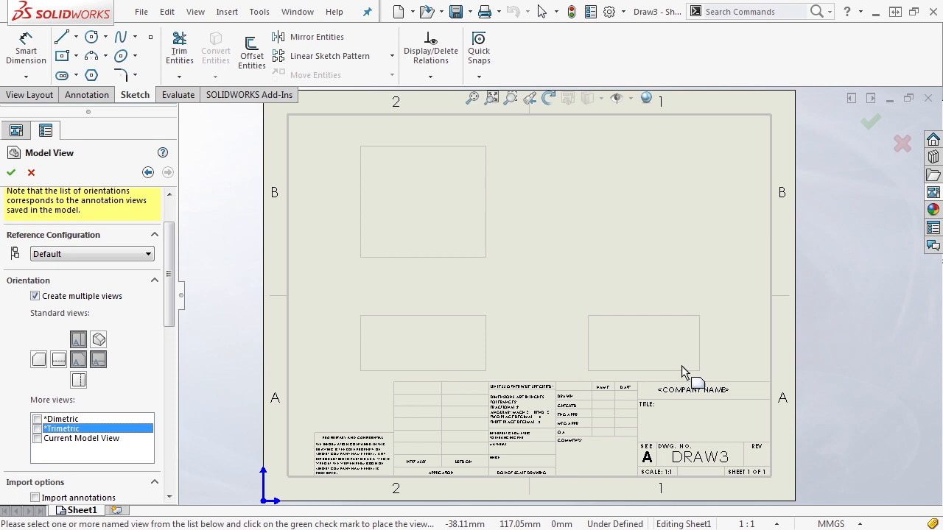
{"action": "left_click", "coordinate": [98, 340]}
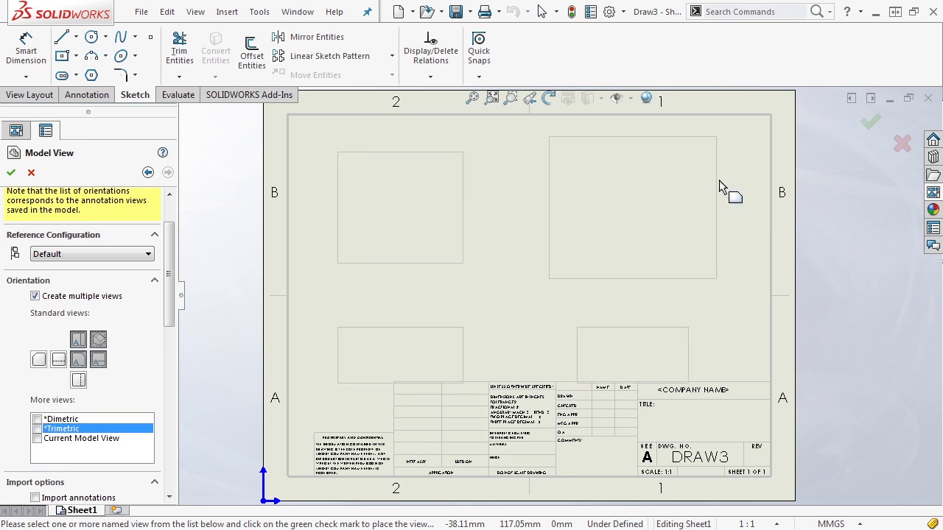
{"action": "scroll", "coordinate": [172, 250], "scroll_direction": "up", "scroll_amount": 2}
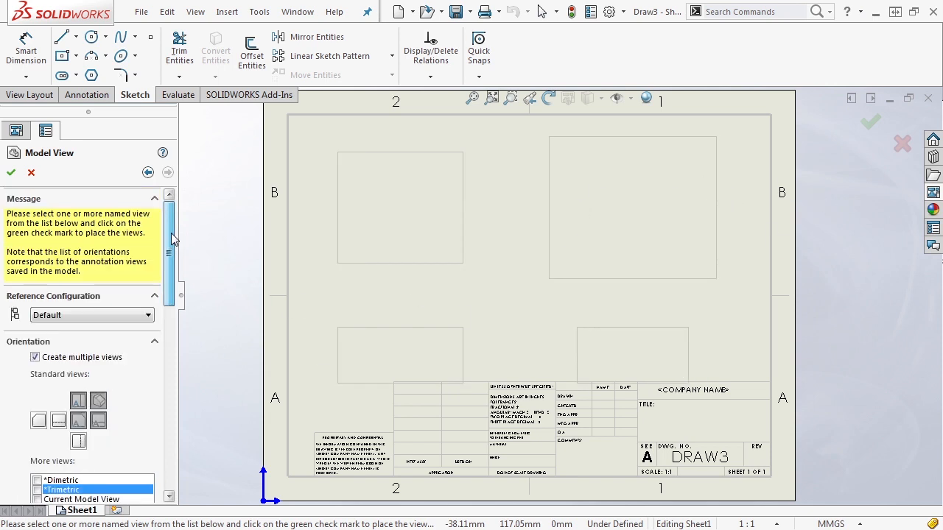
{"action": "left_click", "coordinate": [11, 173]}
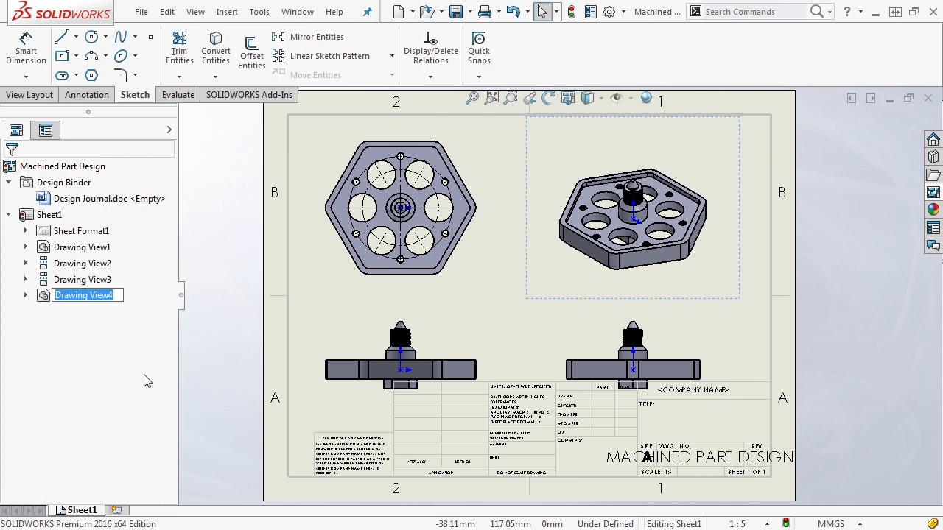
Step: Add a second sheet to the drawing using the standard A4 (ISO) sheet format
{"action": "left_click", "coordinate": [118, 510]}
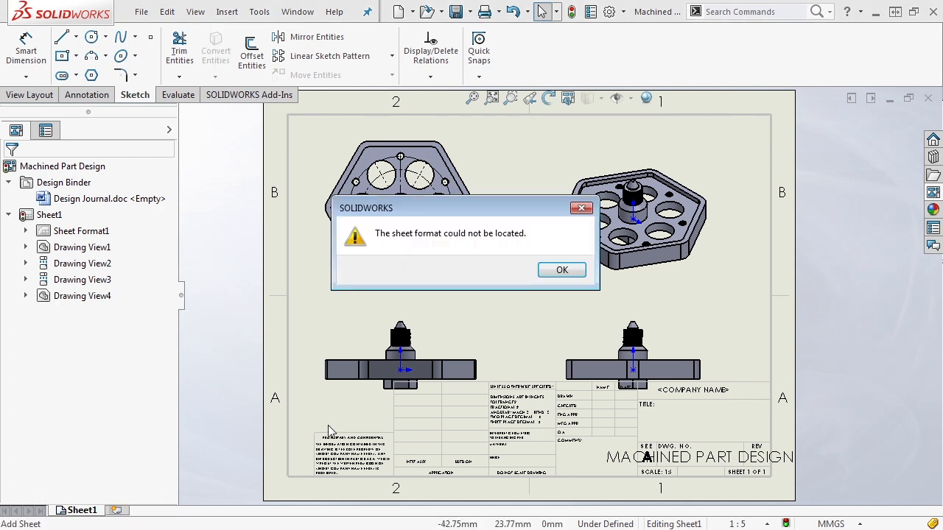
{"action": "left_click", "coordinate": [566, 271]}
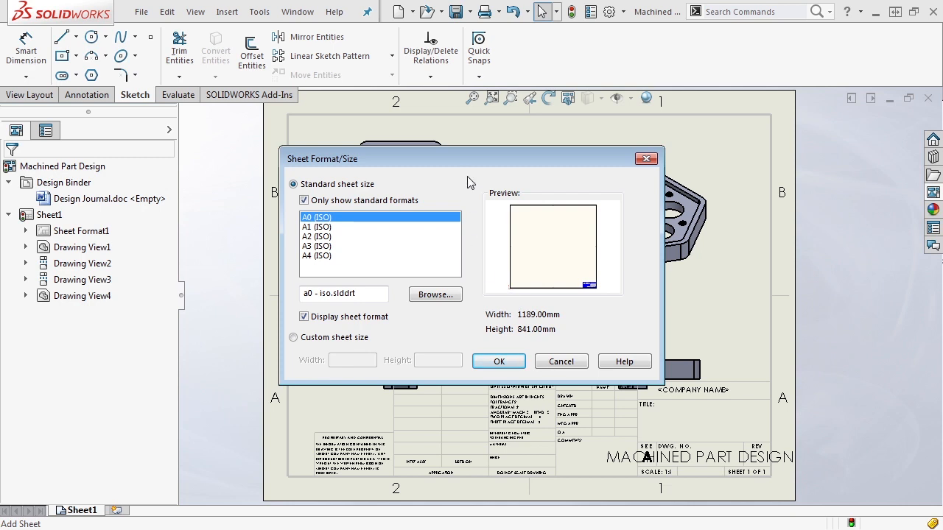
{"action": "left_click", "coordinate": [321, 257]}
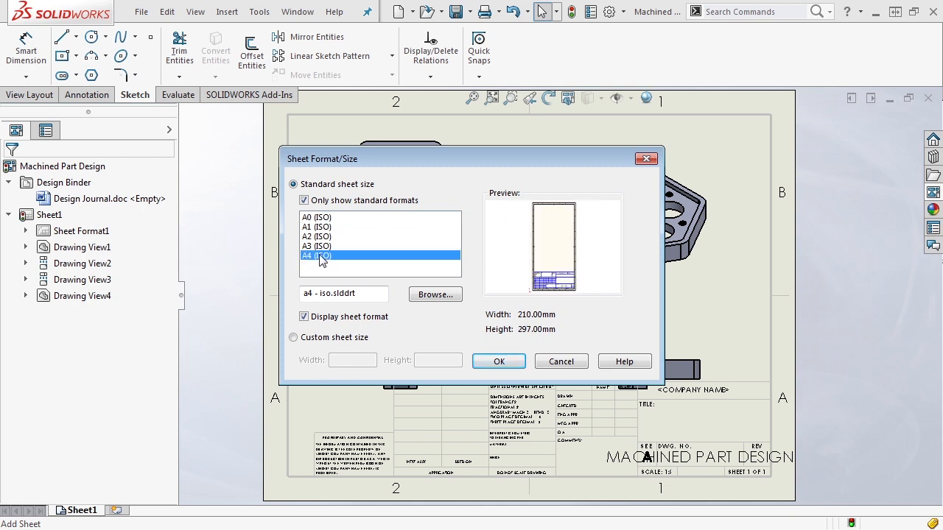
{"action": "left_click", "coordinate": [508, 361]}
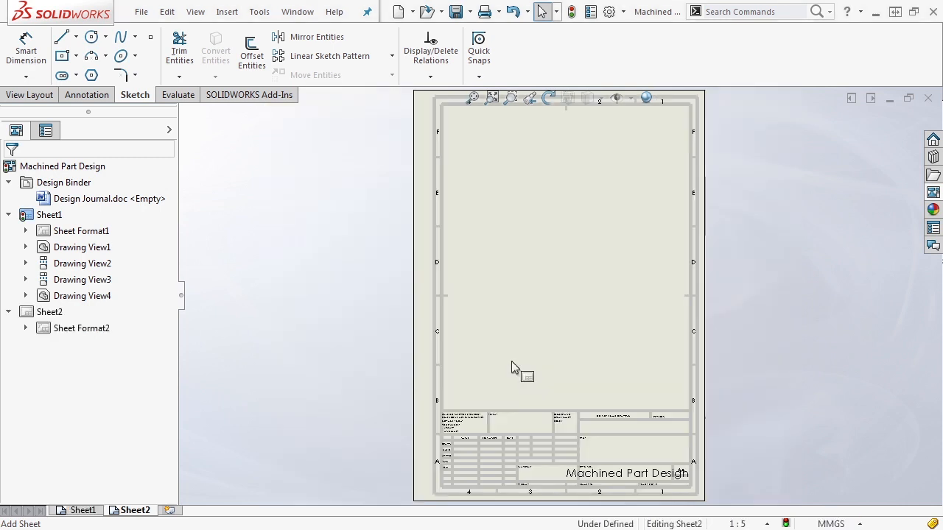
Step: Load Machined Part Design into the View Palette and place its Bottom view in the upper-left area of Sheet2
{"action": "left_click", "coordinate": [934, 193]}
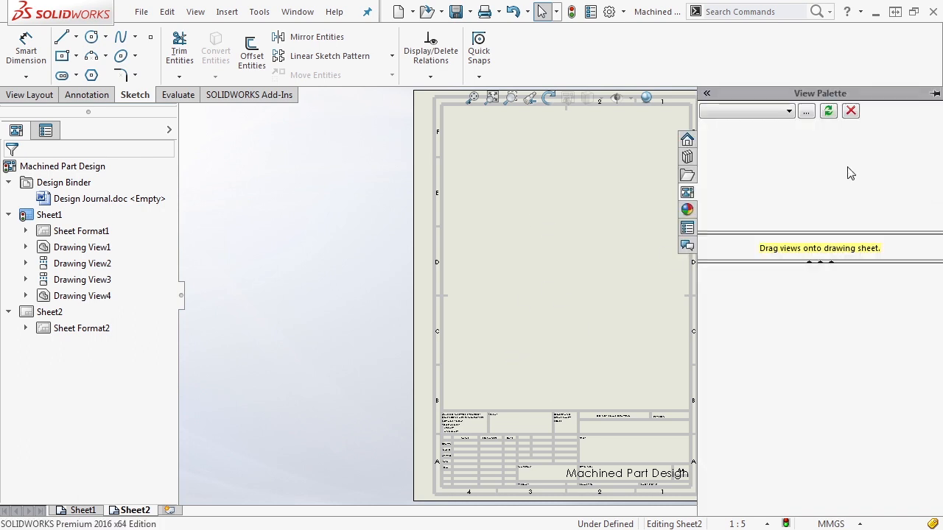
{"action": "left_click", "coordinate": [789, 112]}
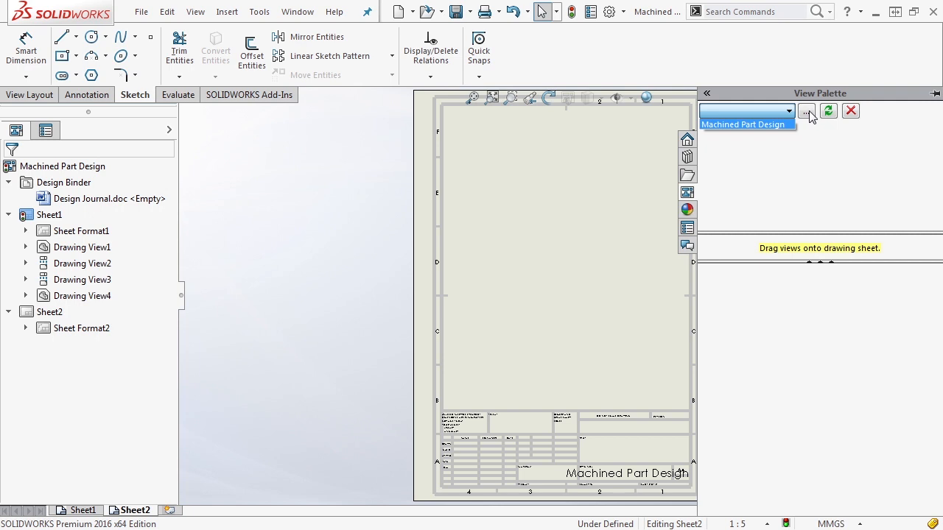
{"action": "left_click", "coordinate": [779, 125]}
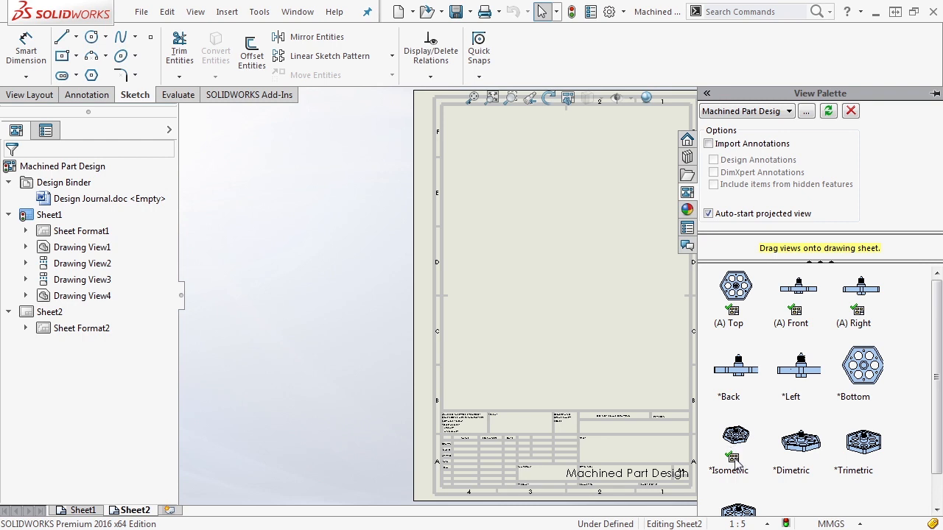
{"action": "left_click", "coordinate": [868, 372]}
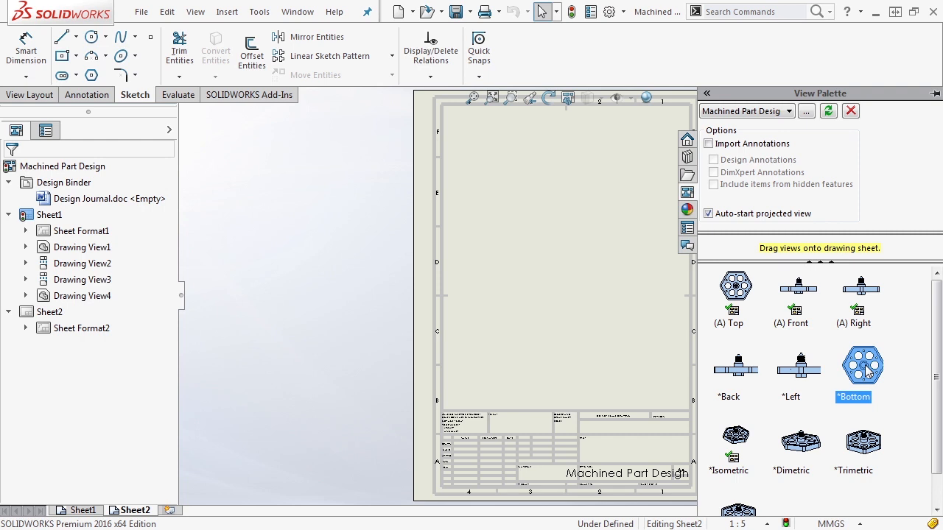
{"action": "mouse_move", "coordinate": [868, 372]}
{"action": "left_mouse_down"}
{"action": "mouse_move", "coordinate": [548, 272]}
{"action": "mouse_move", "coordinate": [554, 210]}
{"action": "mouse_move", "coordinate": [514, 187]}
{"action": "left_mouse_up"}
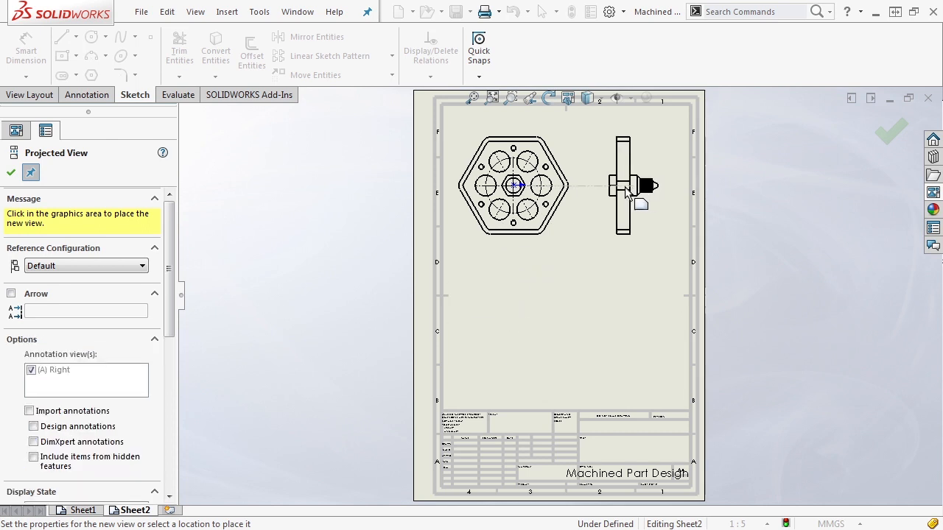
{"action": "left_click", "coordinate": [490, 315]}
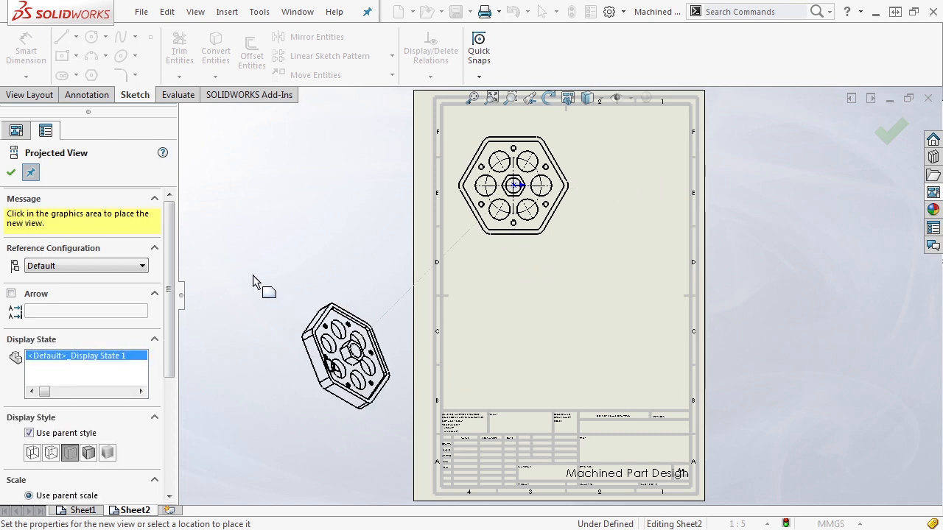
{"action": "scroll", "coordinate": [172, 294], "scroll_direction": "down", "scroll_amount": 2}
{"action": "scroll", "coordinate": [174, 297], "scroll_direction": "down", "scroll_amount": 2}
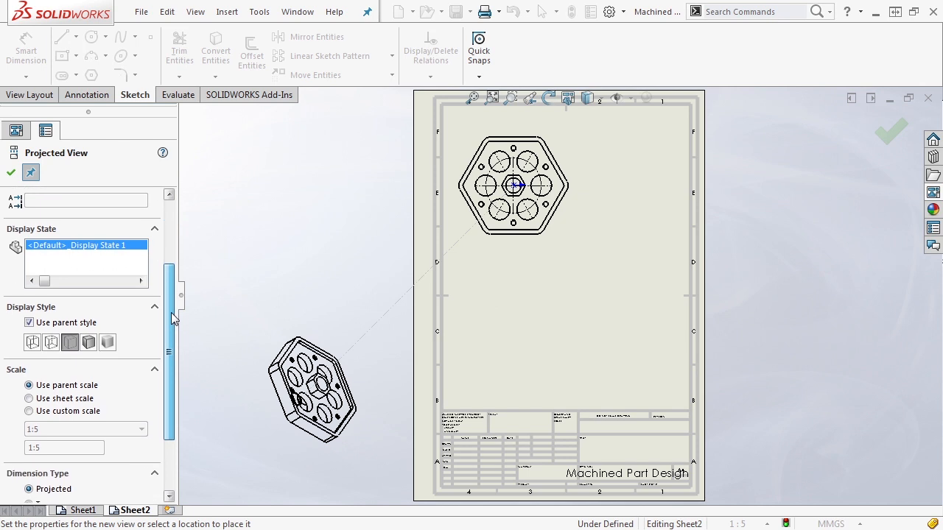
{"action": "left_click", "coordinate": [89, 309]}
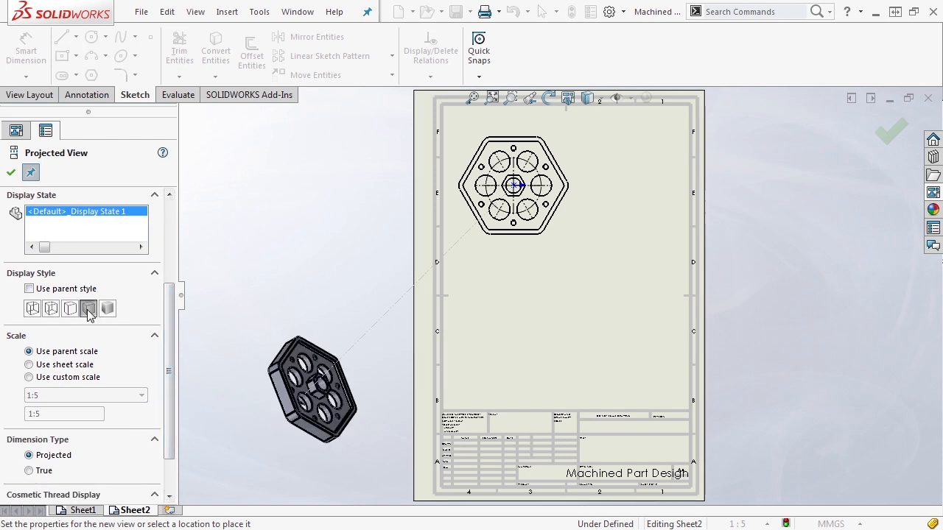
{"action": "left_click", "coordinate": [32, 310]}
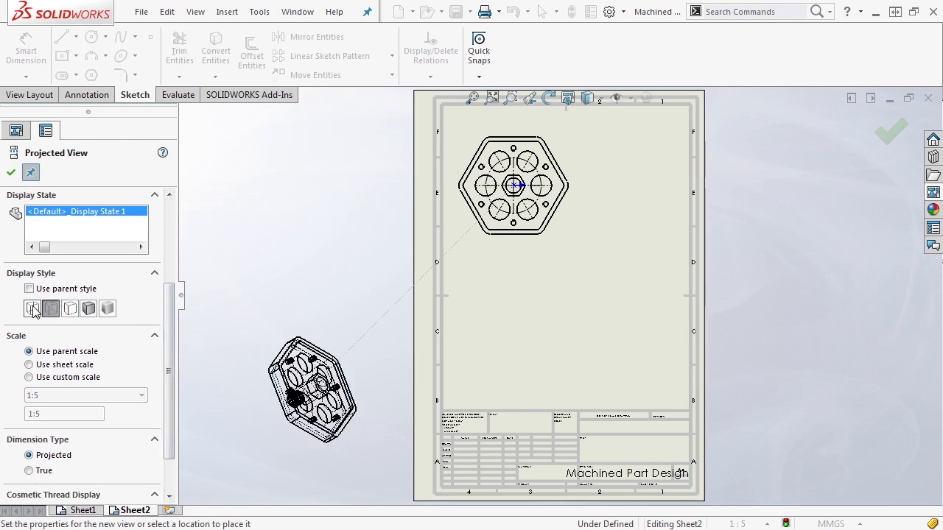
{"action": "left_click", "coordinate": [89, 309]}
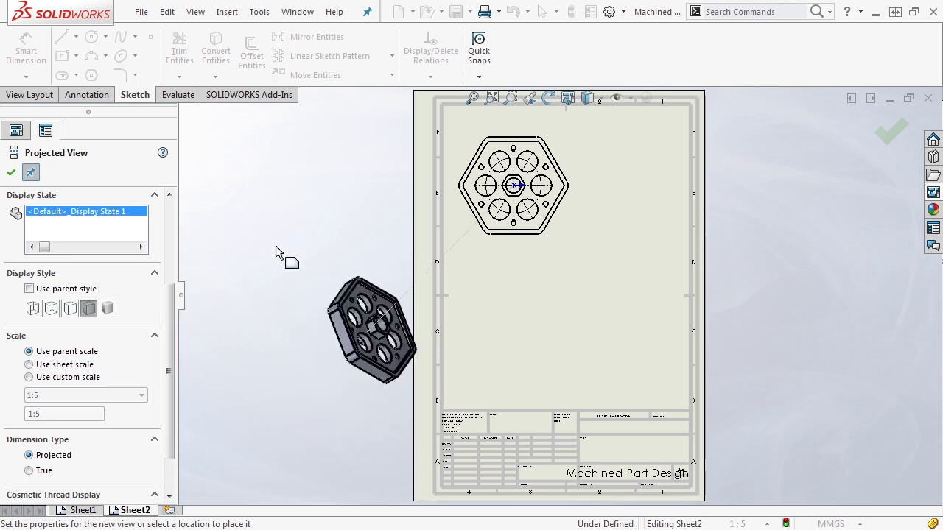
{"action": "key", "text": "Escape"}
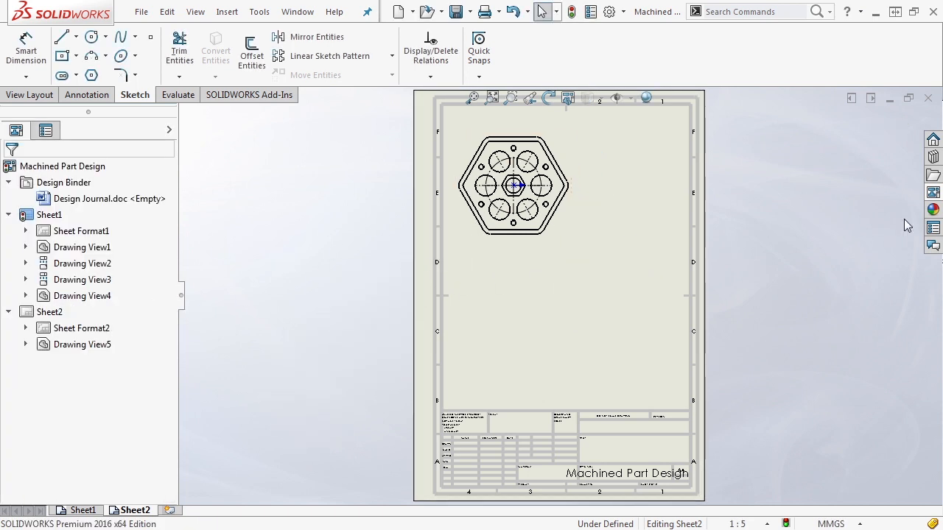
Step: Place the Trimetric view from the View Palette below and to the right of the bottom view, with the Wireframe display style
{"action": "left_click", "coordinate": [932, 192]}
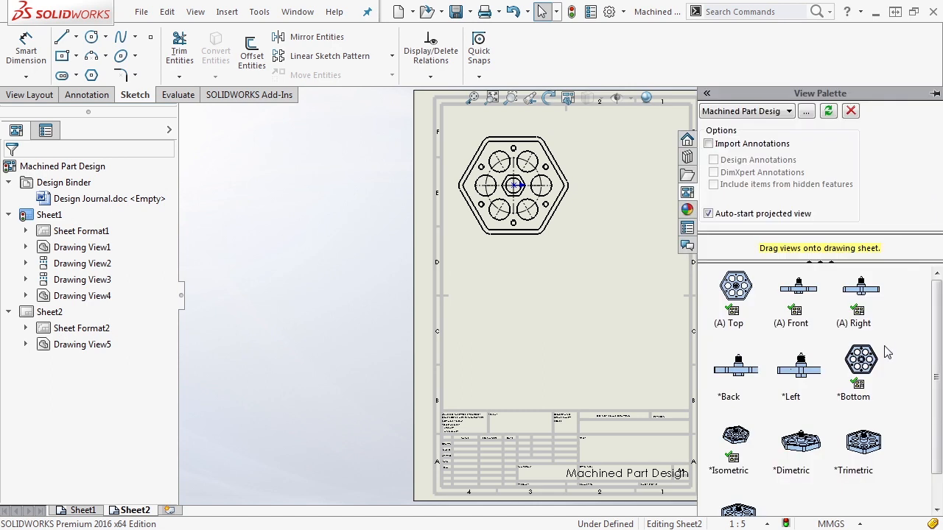
{"action": "left_click_drag", "start_coordinate": [866, 454], "coordinate": [605, 284]}
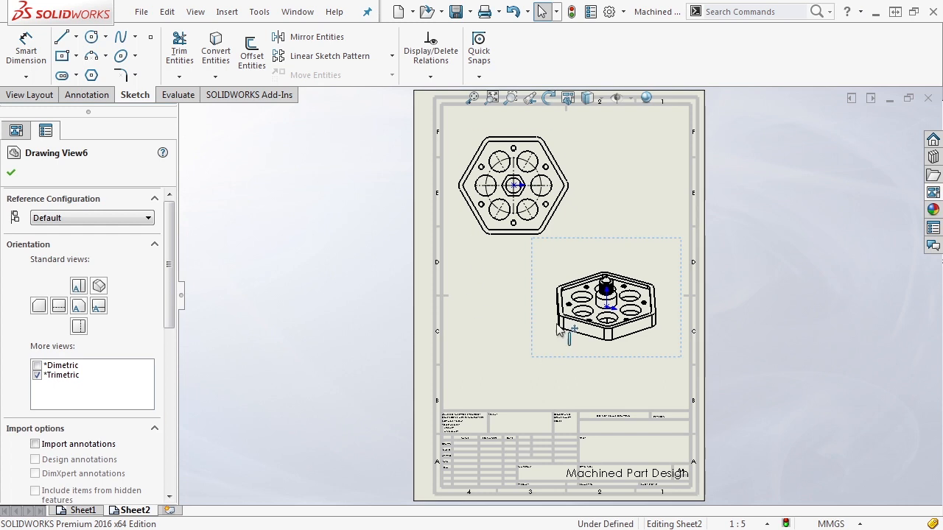
{"action": "scroll", "coordinate": [160, 295], "scroll_direction": "down", "scroll_amount": 6}
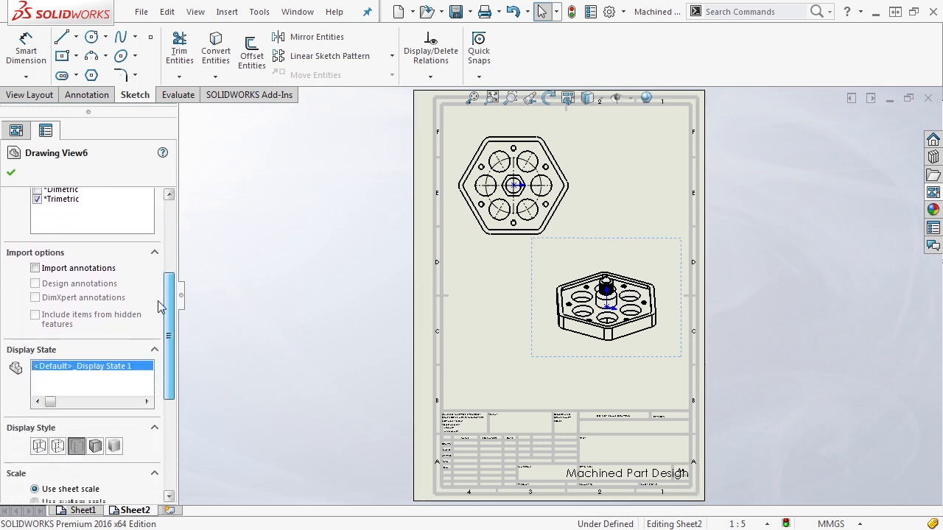
{"action": "left_click", "coordinate": [98, 363]}
{"action": "left_click", "coordinate": [113, 364]}
{"action": "left_click", "coordinate": [95, 363]}
{"action": "left_click", "coordinate": [75, 363]}
{"action": "left_click", "coordinate": [38, 362]}
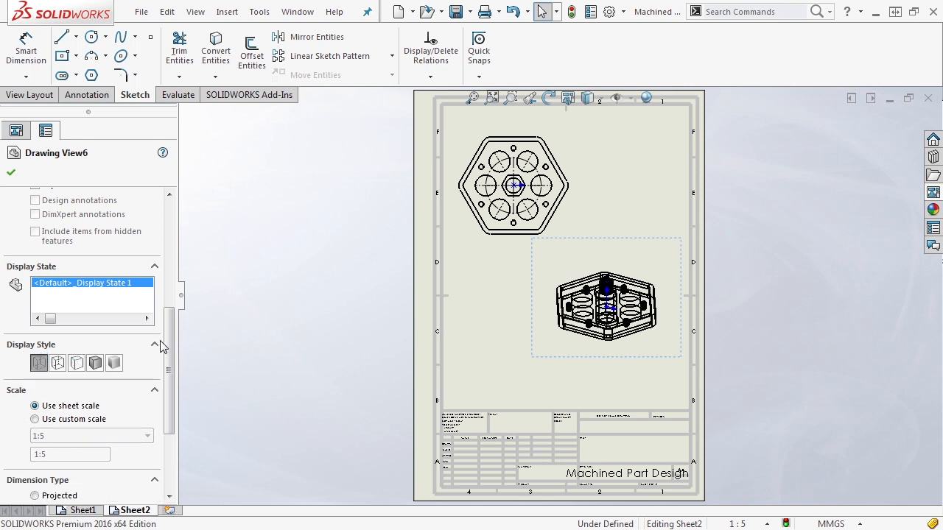
Step: Give the trimetric view a custom scale of 1:10, accept its properties and deselect the view
{"action": "scroll", "coordinate": [162, 357], "scroll_direction": "down", "scroll_amount": 3}
{"action": "left_click", "coordinate": [70, 358]}
{"action": "left_click", "coordinate": [73, 375]}
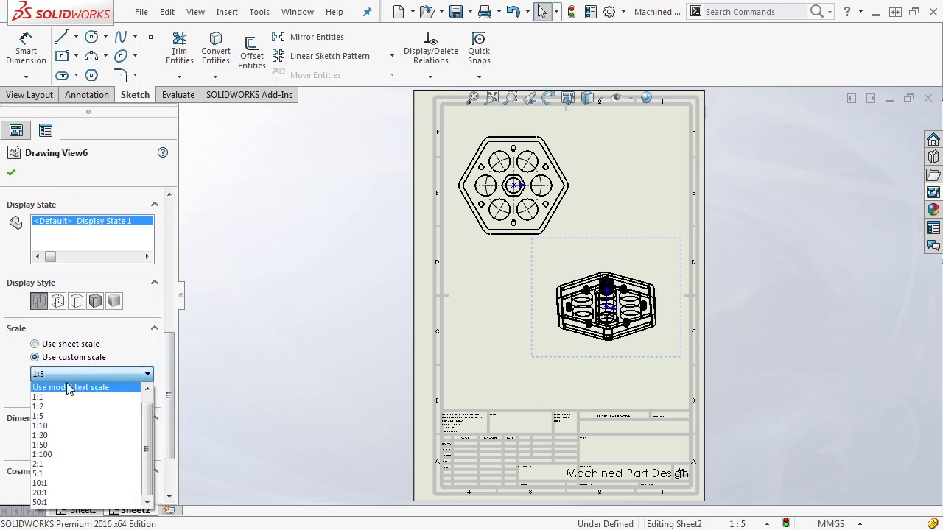
{"action": "left_click", "coordinate": [56, 426]}
{"action": "scroll", "coordinate": [174, 317], "scroll_direction": "up", "scroll_amount": 7}
{"action": "left_click_drag", "start_coordinate": [176, 295], "coordinate": [173, 243]}
{"action": "left_click", "coordinate": [11, 173]}
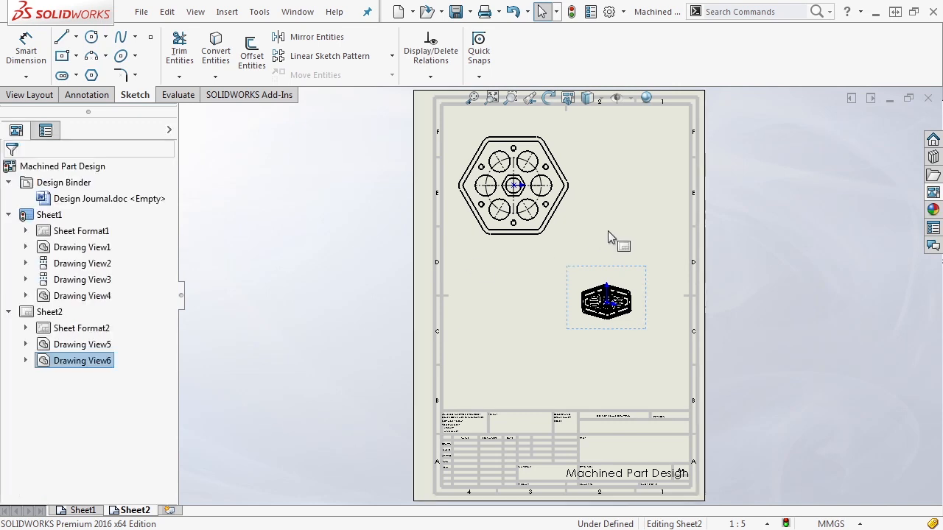
{"action": "left_click", "coordinate": [664, 232]}
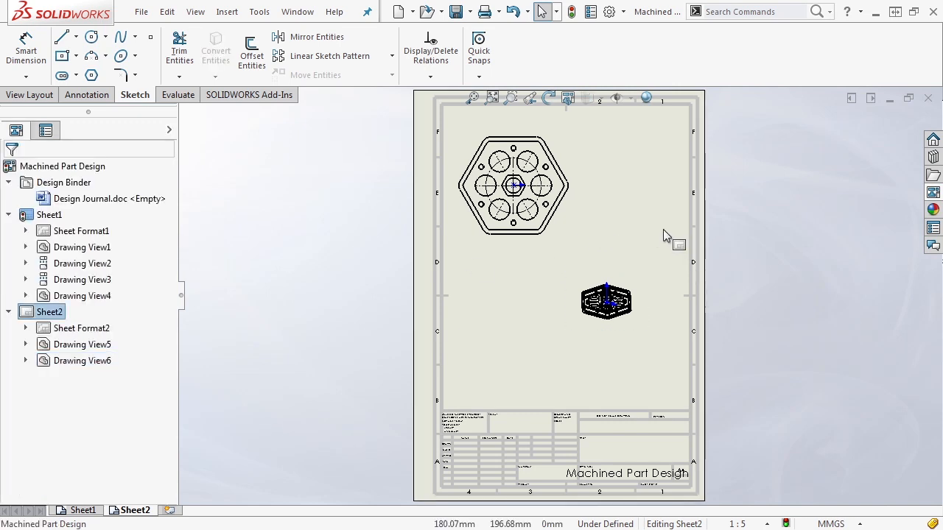